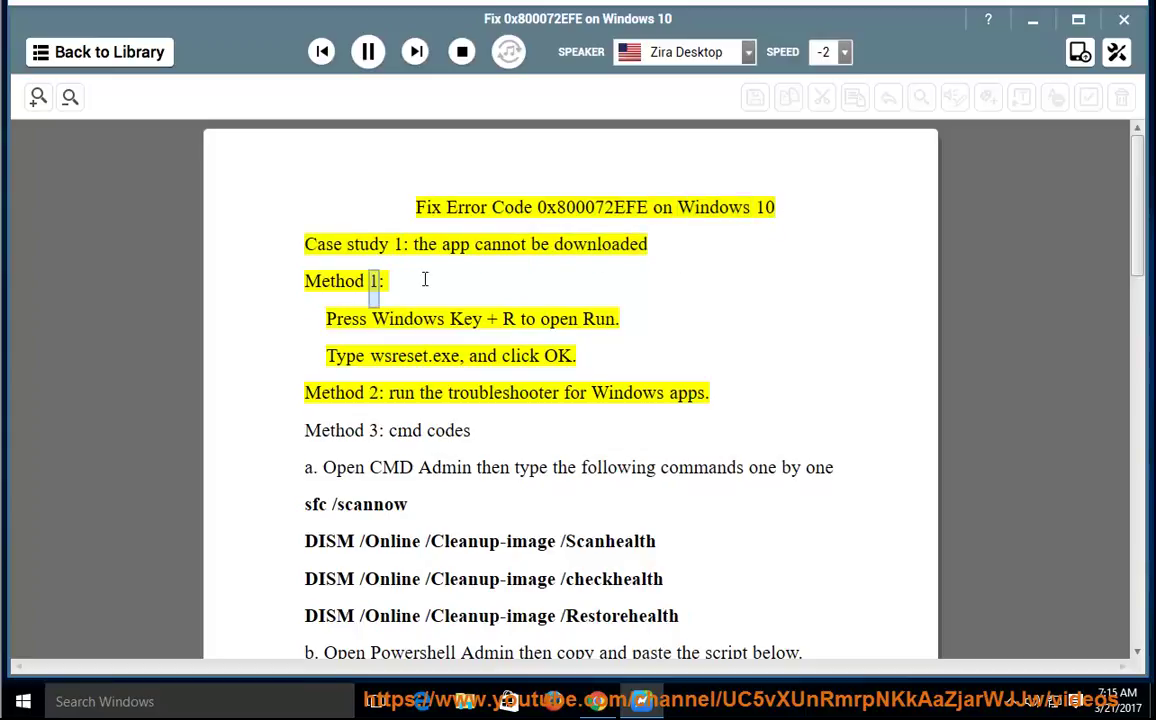
- Pause the read-aloud after Method 1 and select wsreset.exe in the document
click(369, 52)
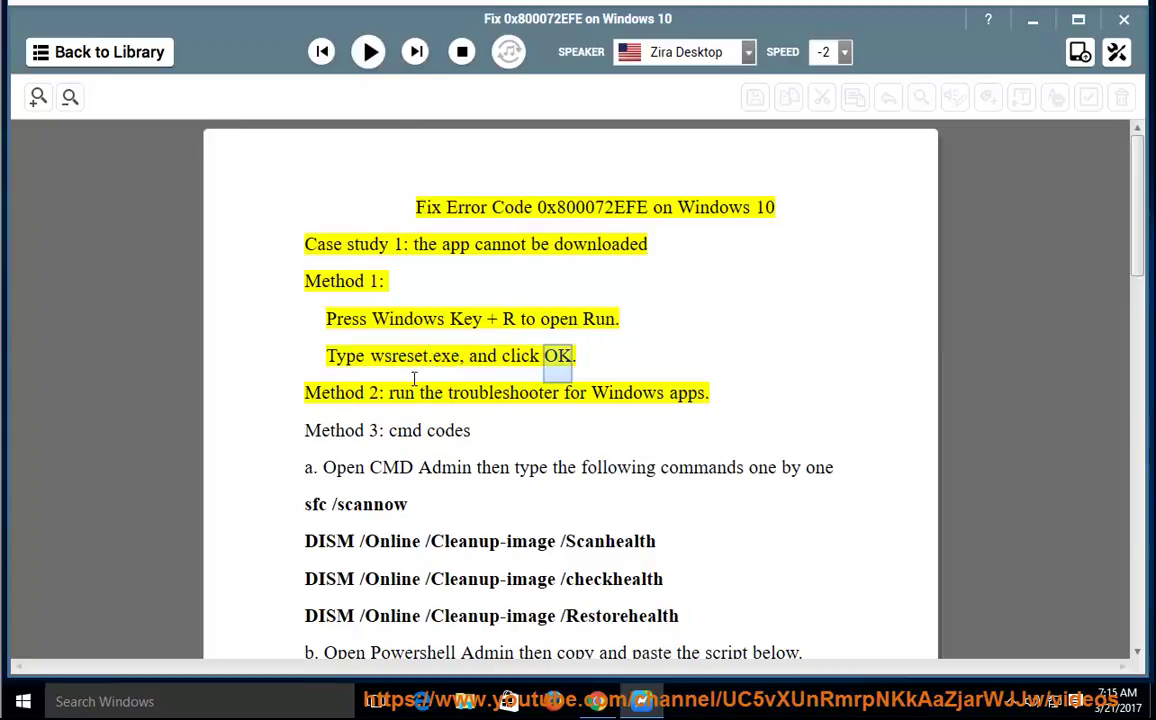
click(388, 356)
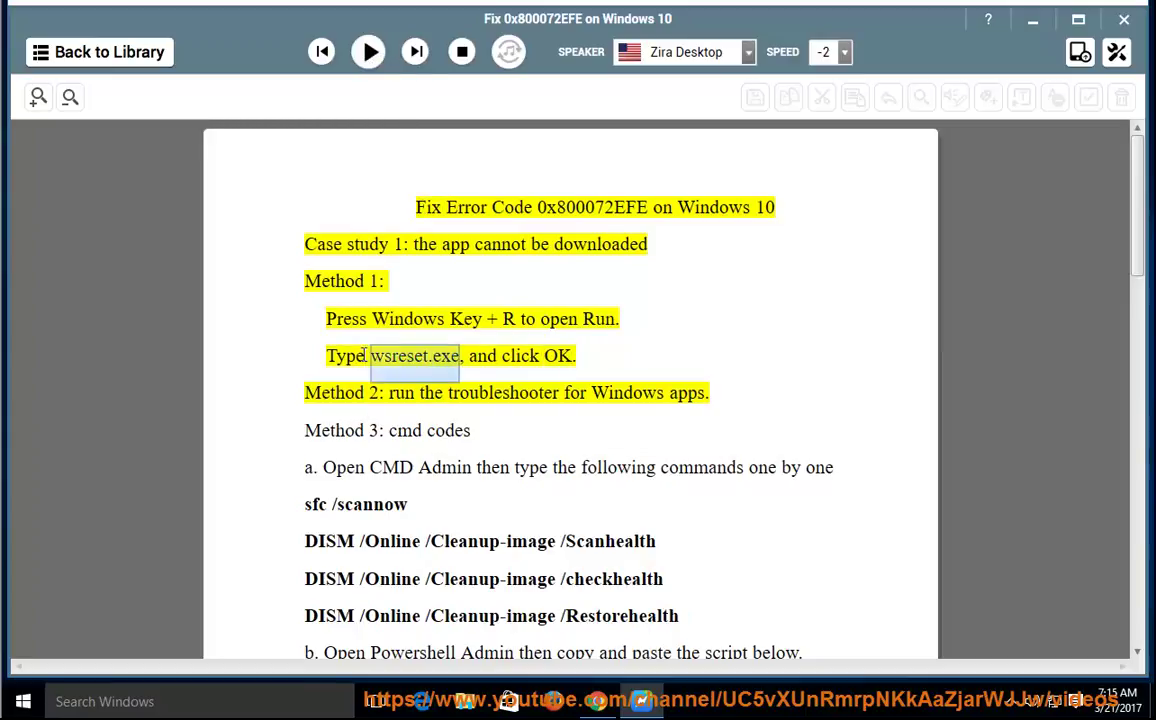
- Copy wsreset.exe into the Run dialog, run it, and close its console window
right_click(411, 363)
click(421, 397)
key(super+r)
right_click(179, 589)
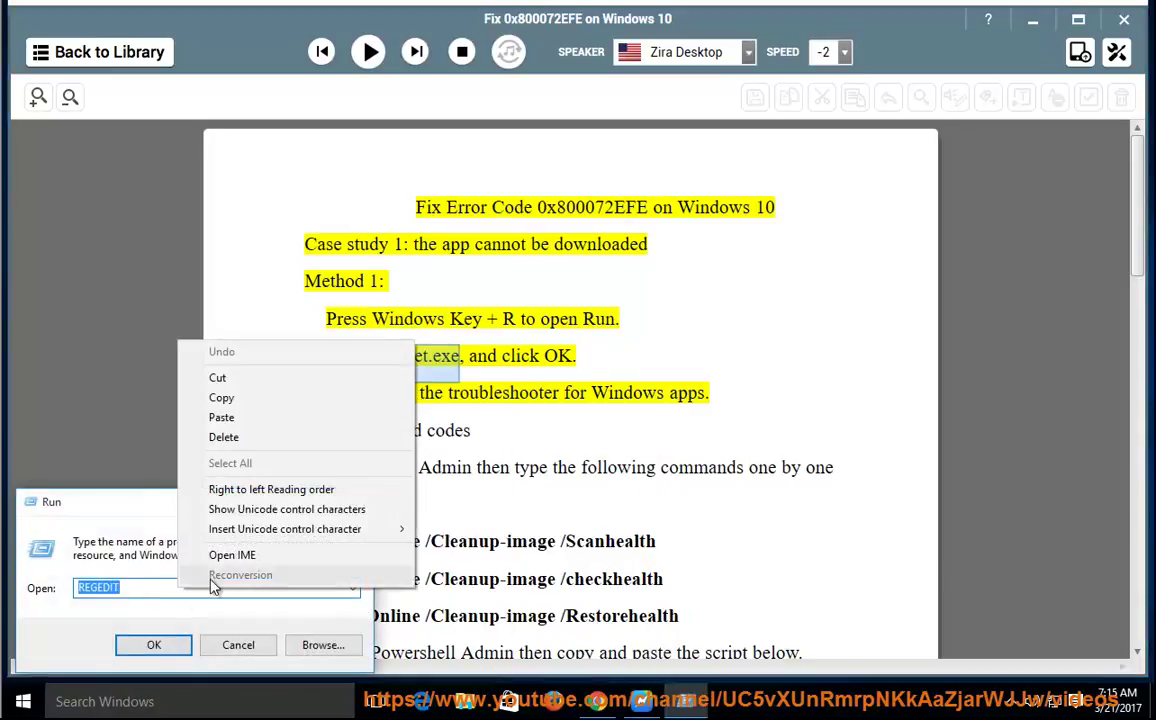
click(260, 425)
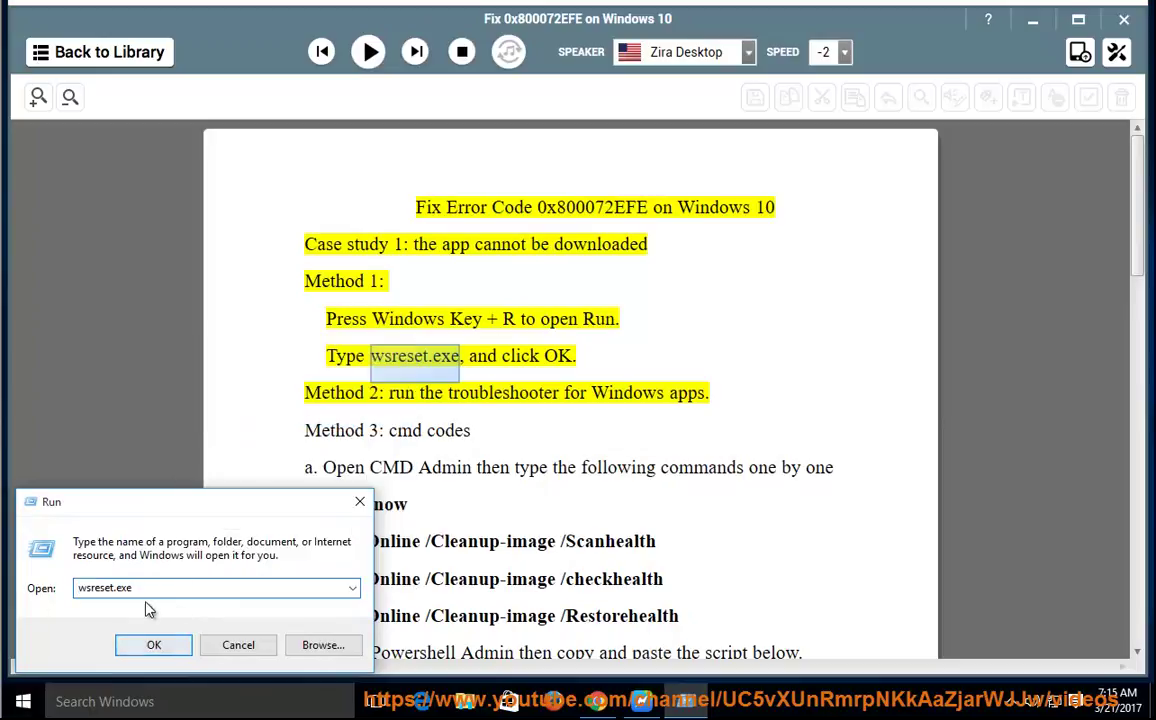
drag(135, 588, 57, 590)
click(154, 645)
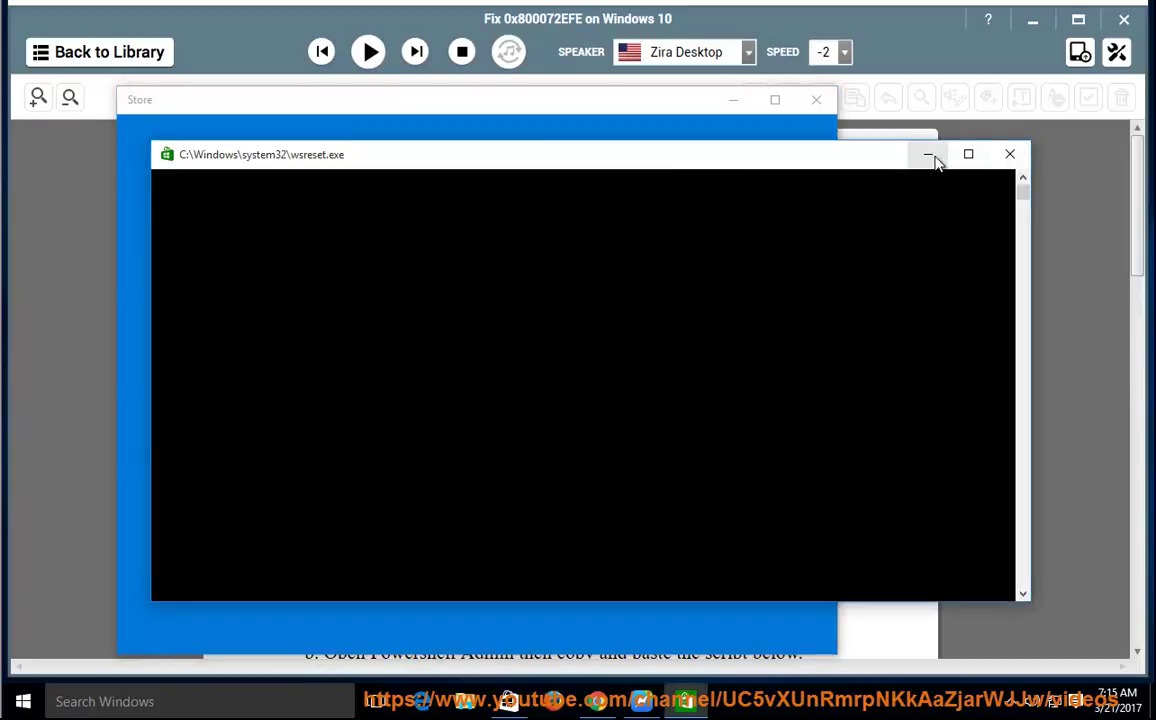
click(1010, 154)
- Close the Store window and have the guide read aloud through Method 2
click(816, 100)
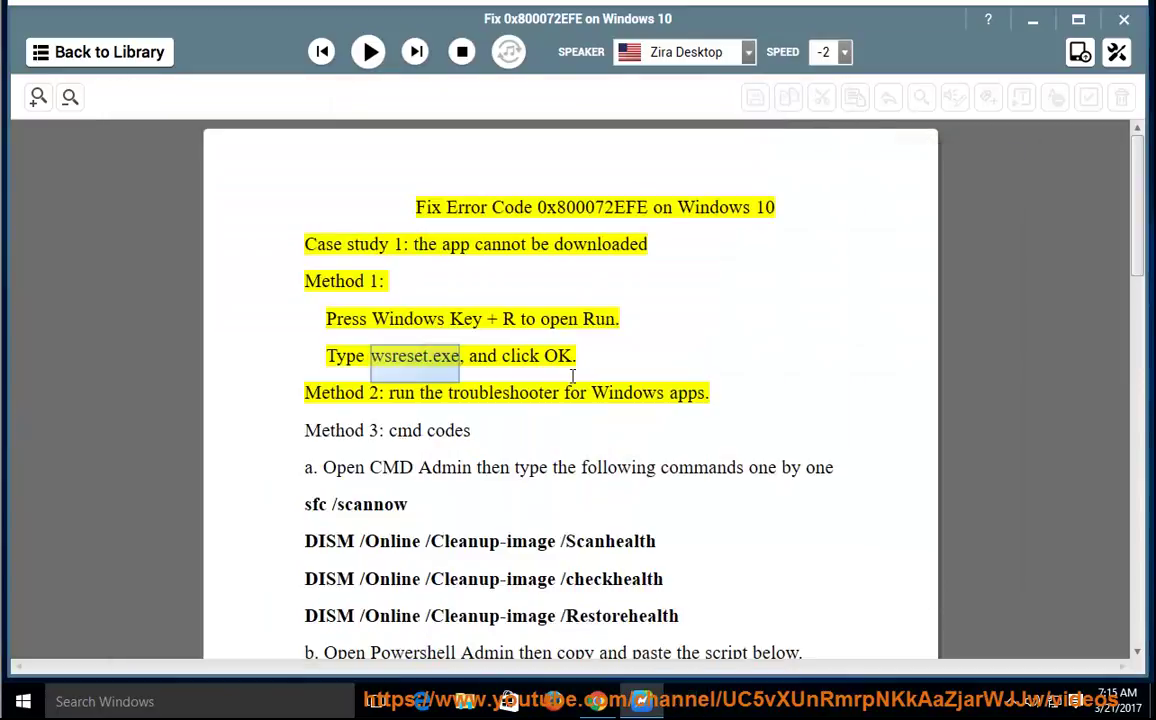
click(572, 374)
click(370, 66)
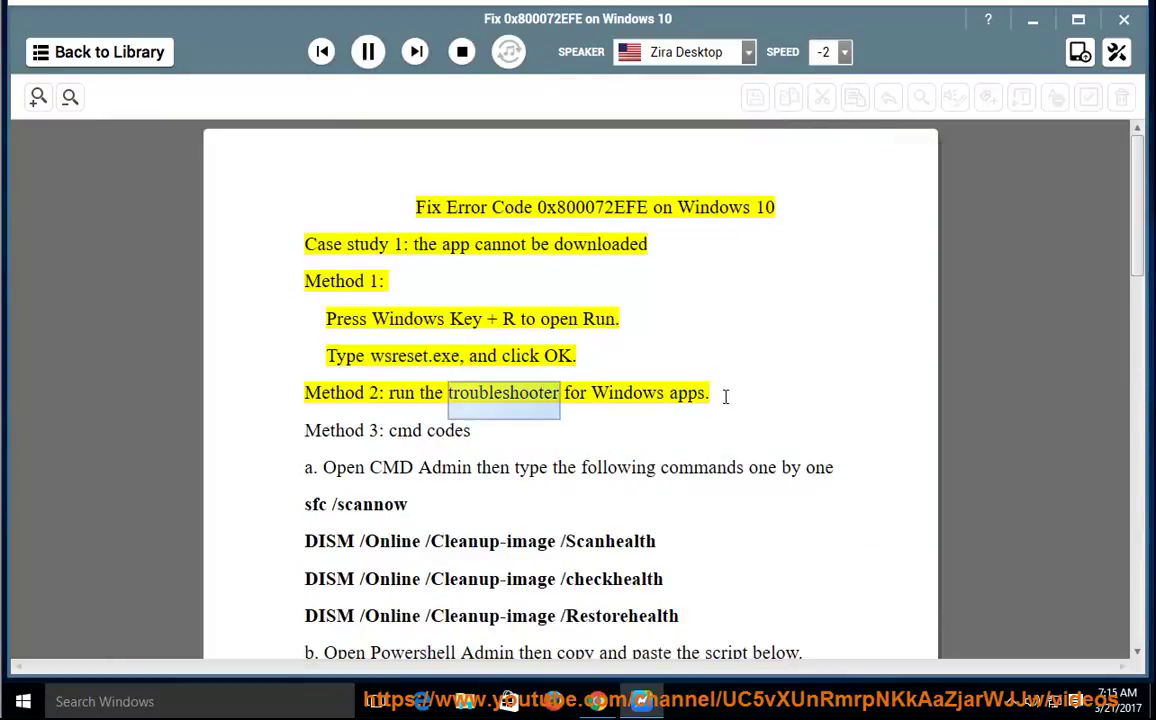
click(368, 52)
- Start the Windows Store Apps troubleshooter from the full troubleshooter list, then cancel and close it
click(239, 708)
text(troubl)
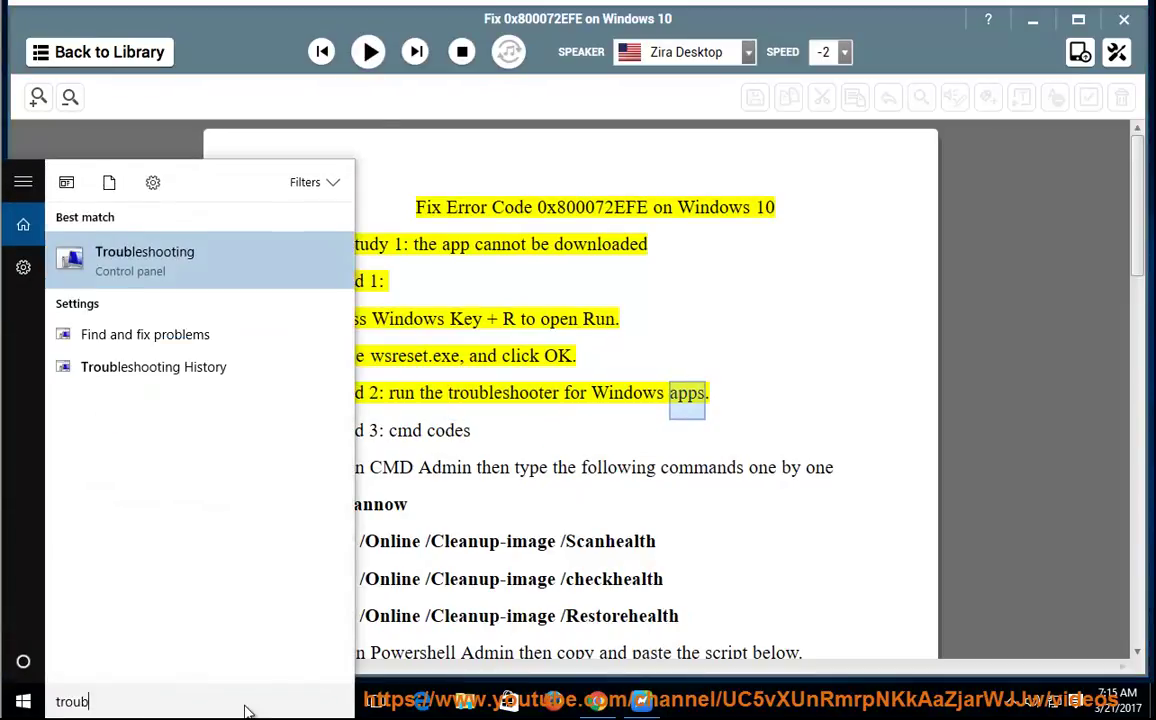
click(160, 270)
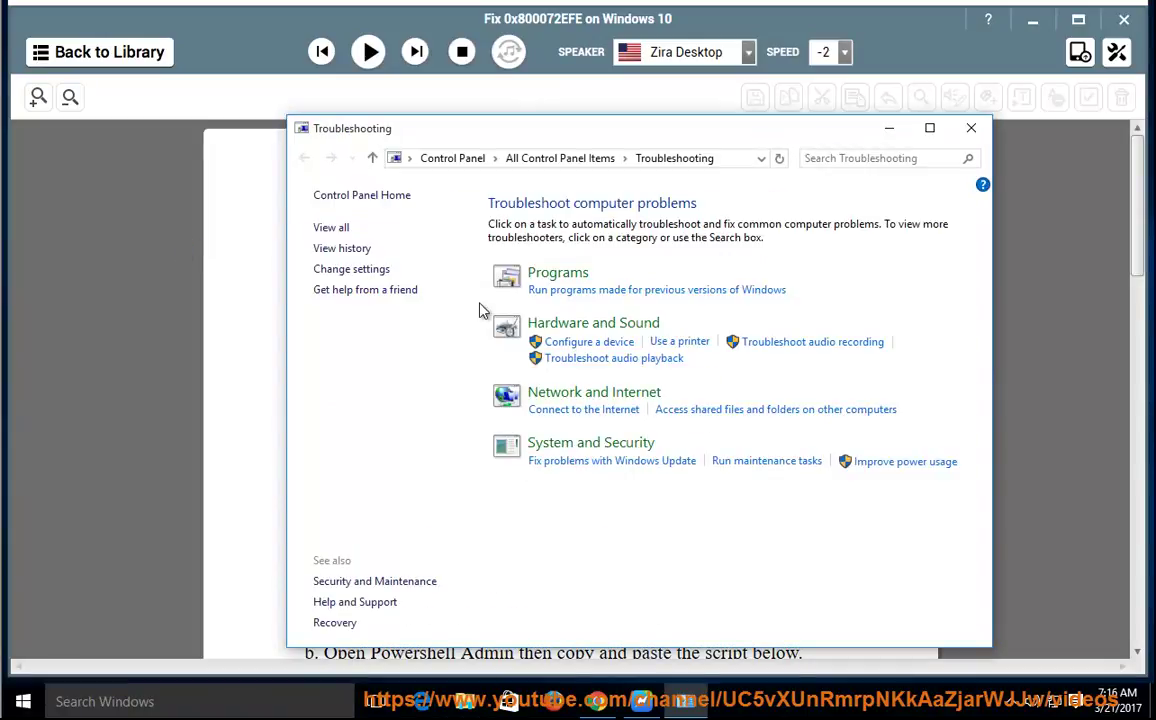
click(327, 227)
drag(461, 137, 665, 145)
click(578, 618)
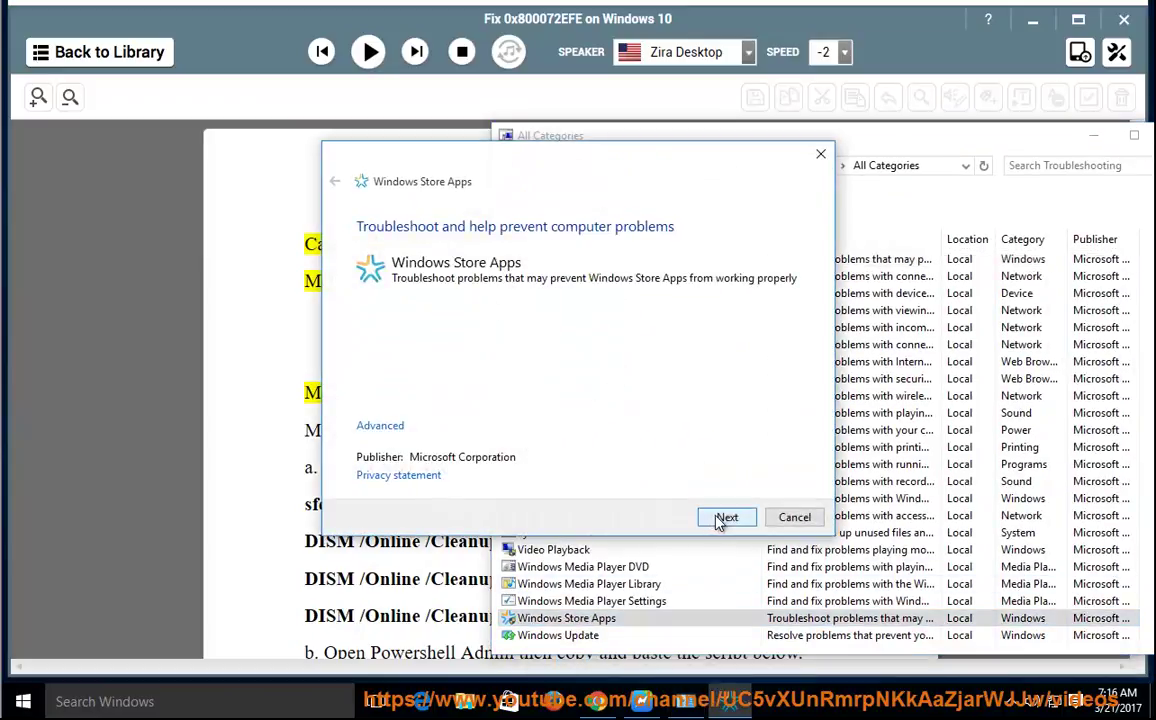
click(725, 520)
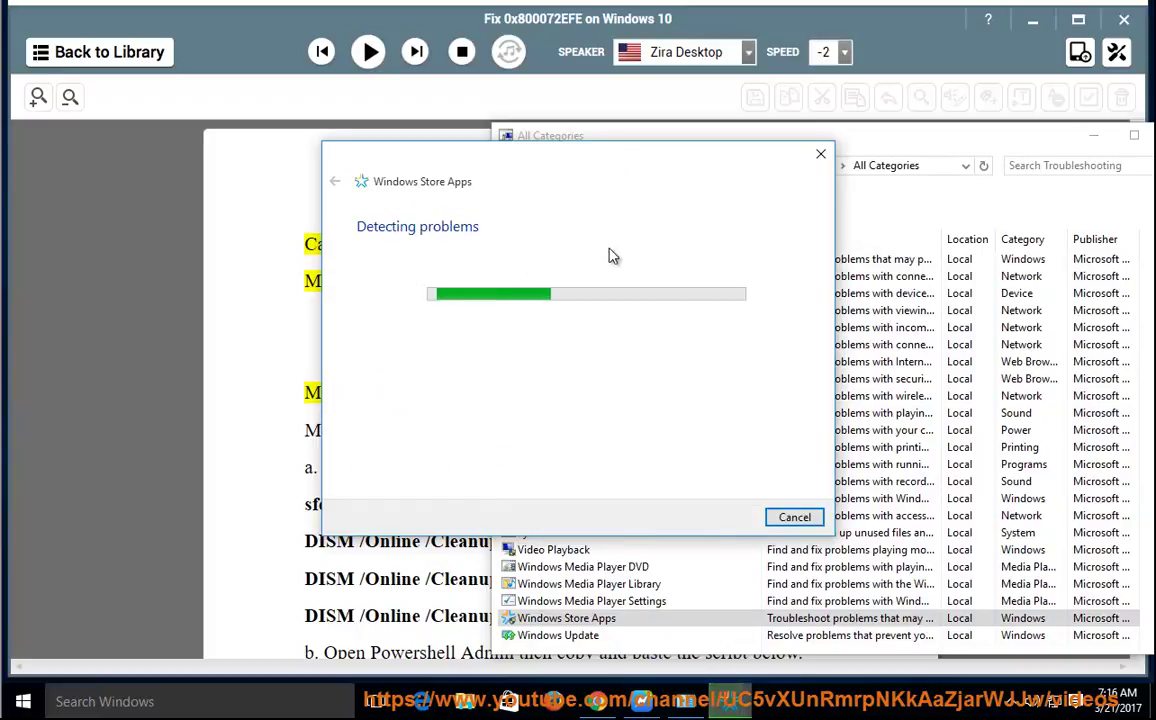
click(794, 517)
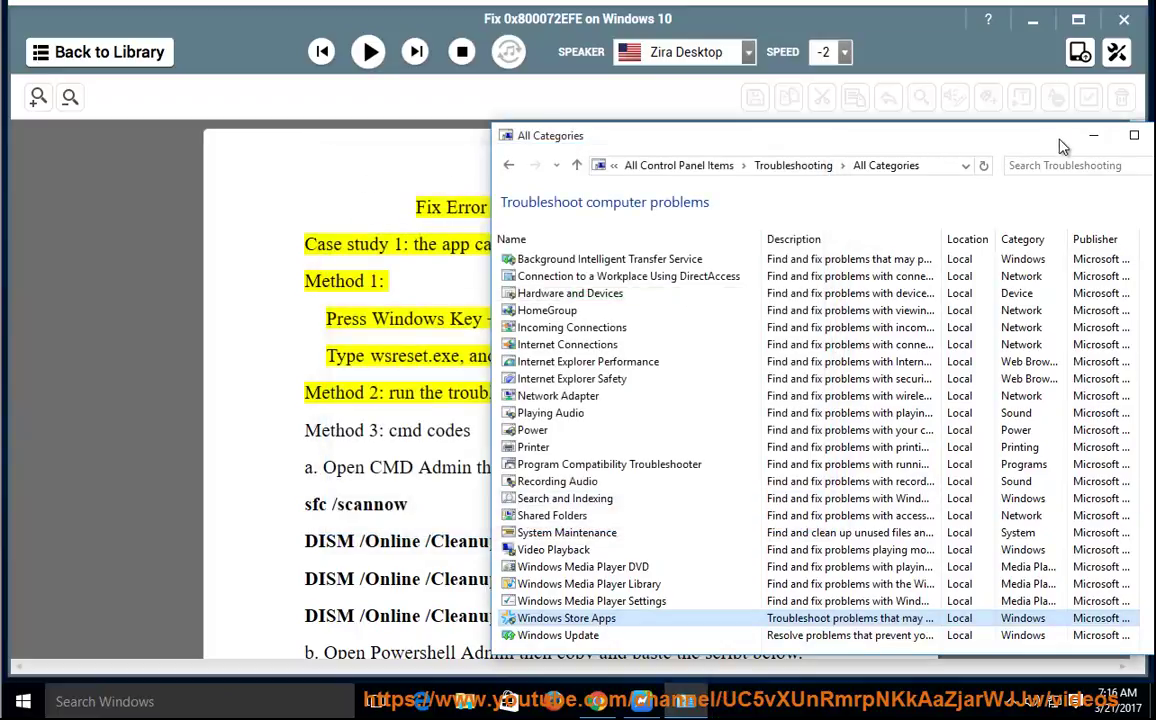
click(1102, 134)
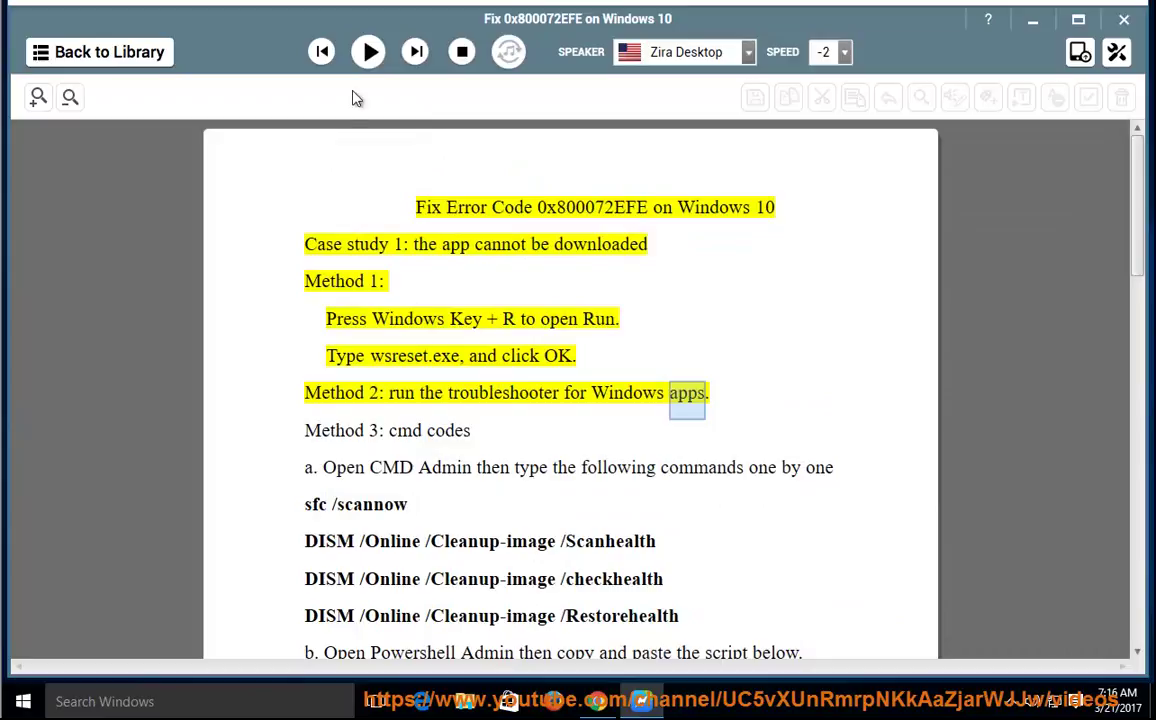
- Read Method 3 aloud up to the DISM commands, then launch Command Prompt as administrator
click(369, 52)
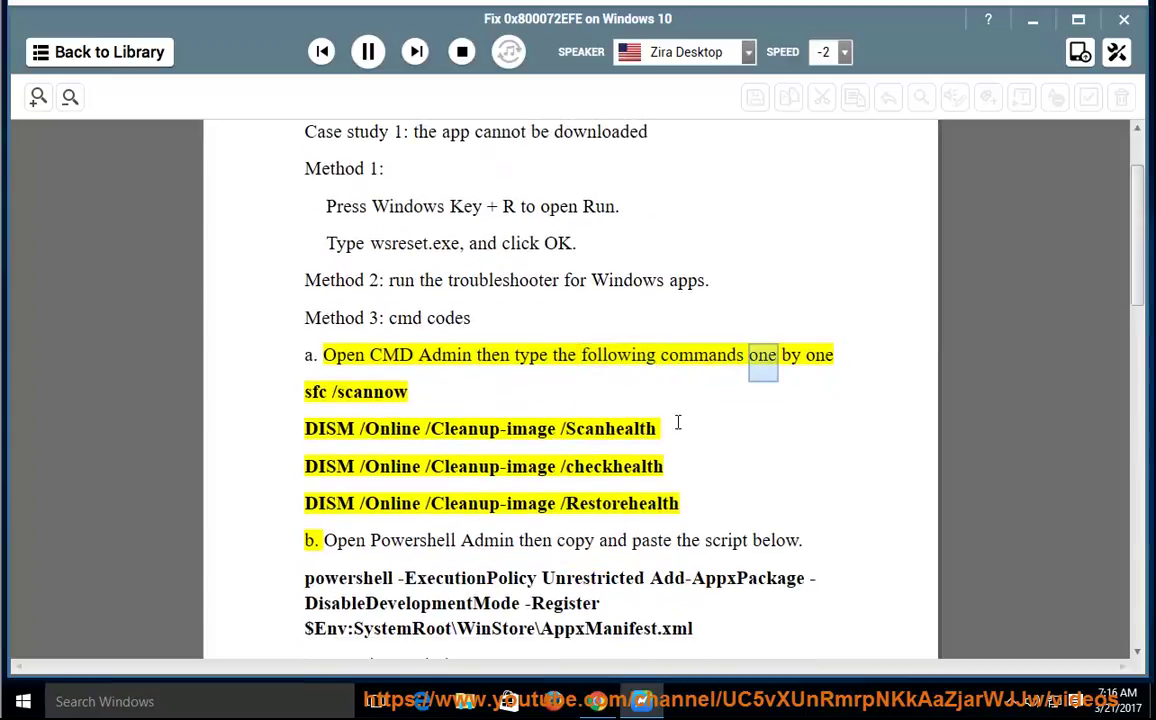
click(370, 53)
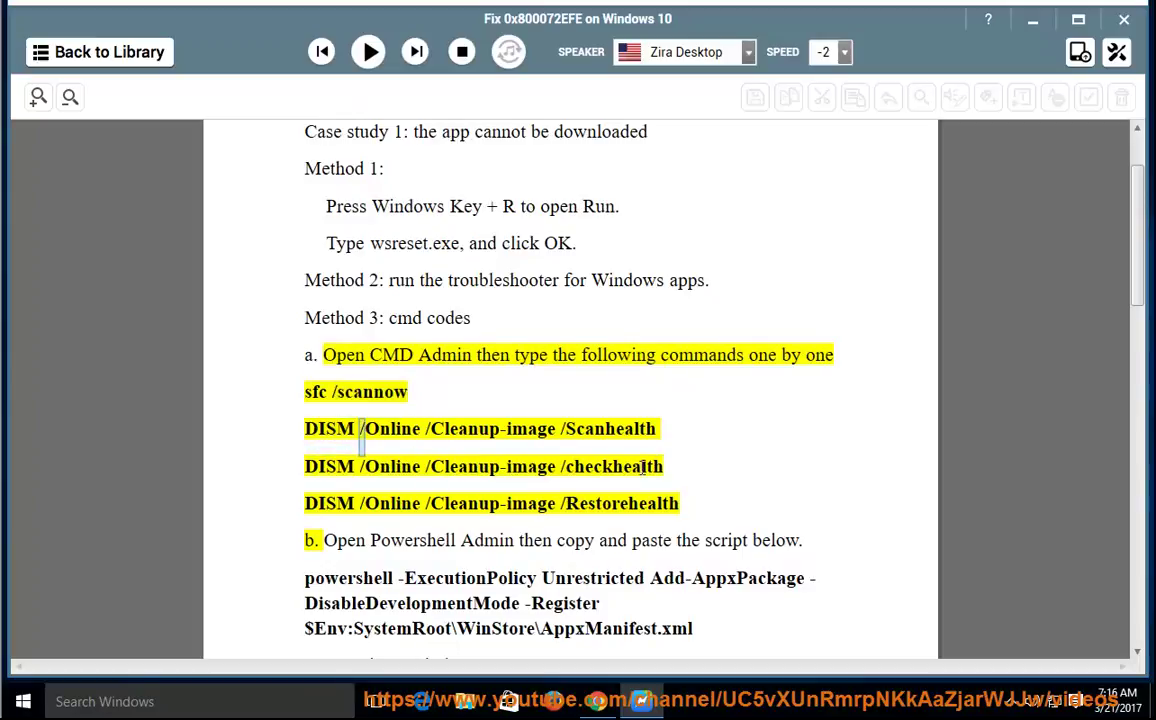
click(268, 702)
text(cmd)
right_click(232, 258)
click(265, 271)
click(666, 377)
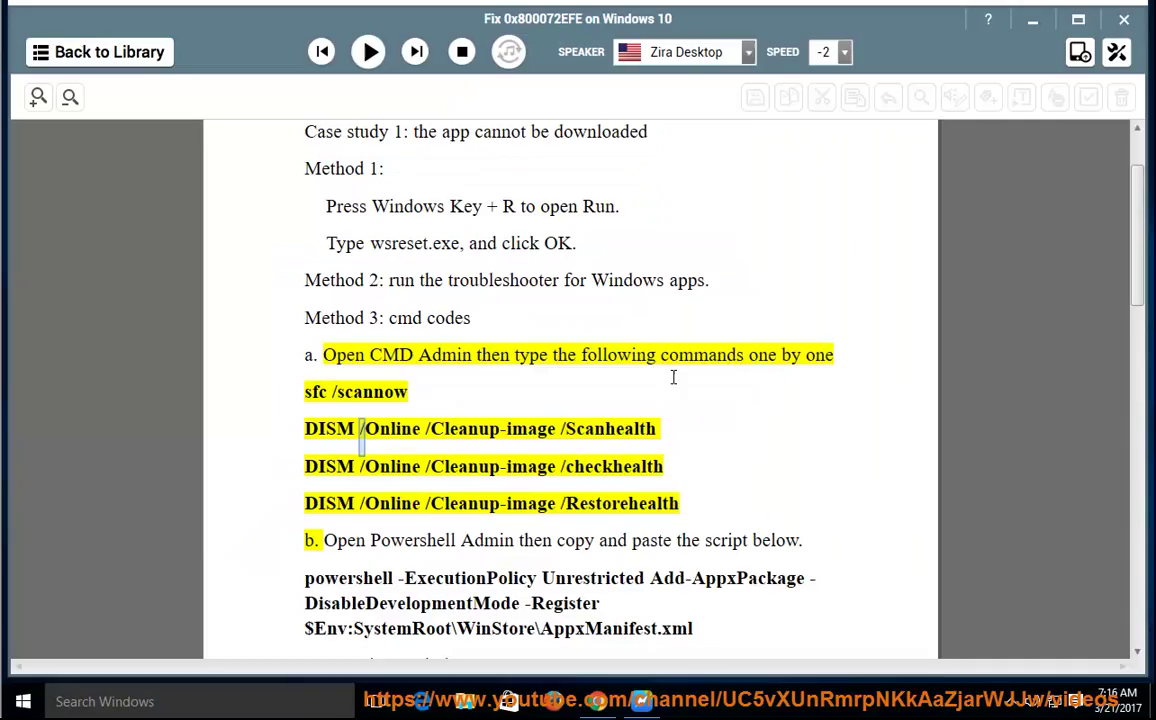
- Copy sfc /scannow from the guide and run it in the administrator Command Prompt
drag(365, 97, 631, 104)
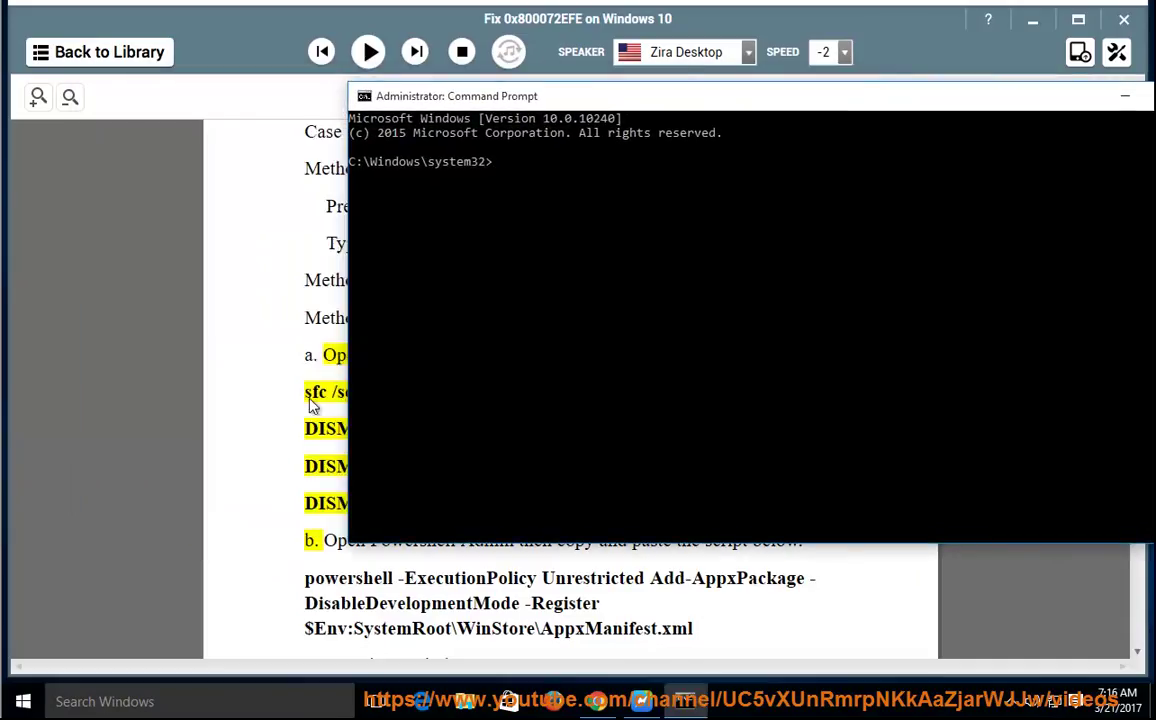
drag(302, 391, 409, 393)
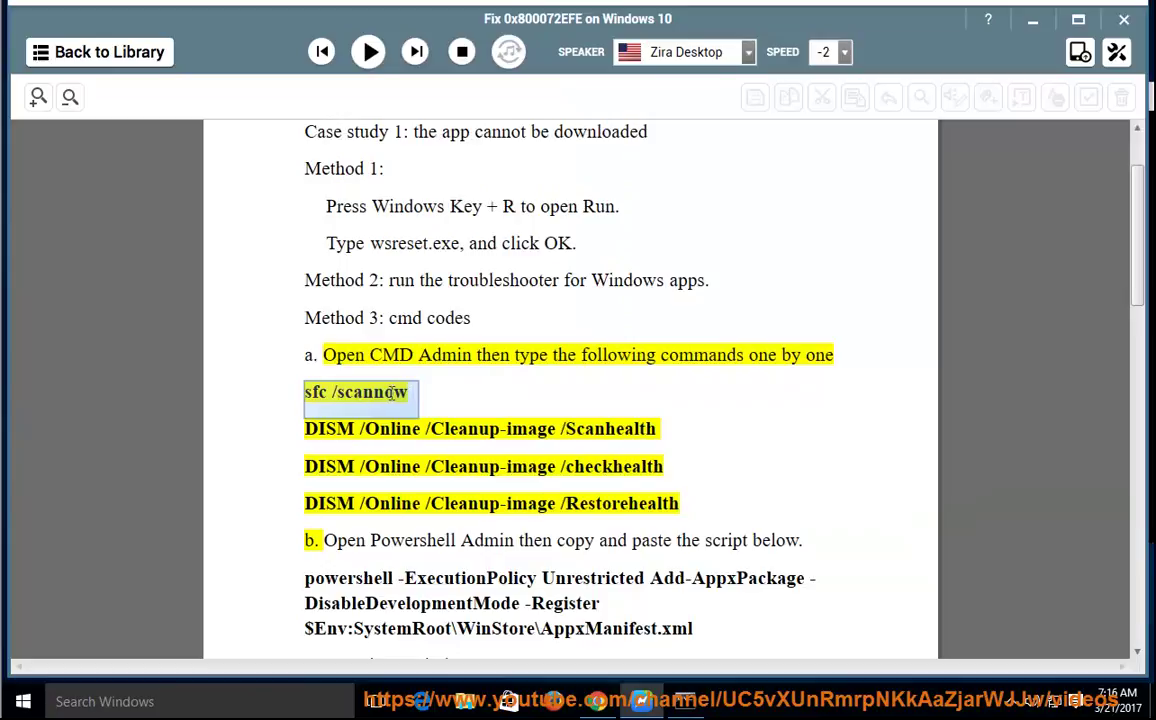
right_click(330, 391)
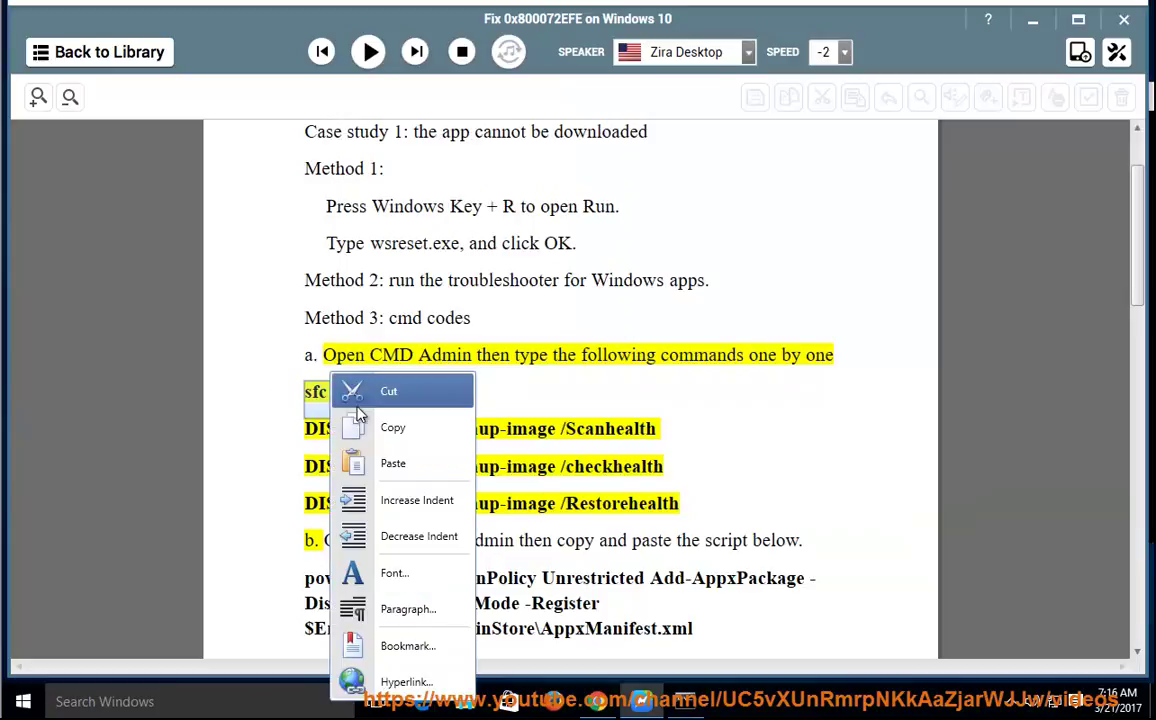
click(378, 426)
click(684, 701)
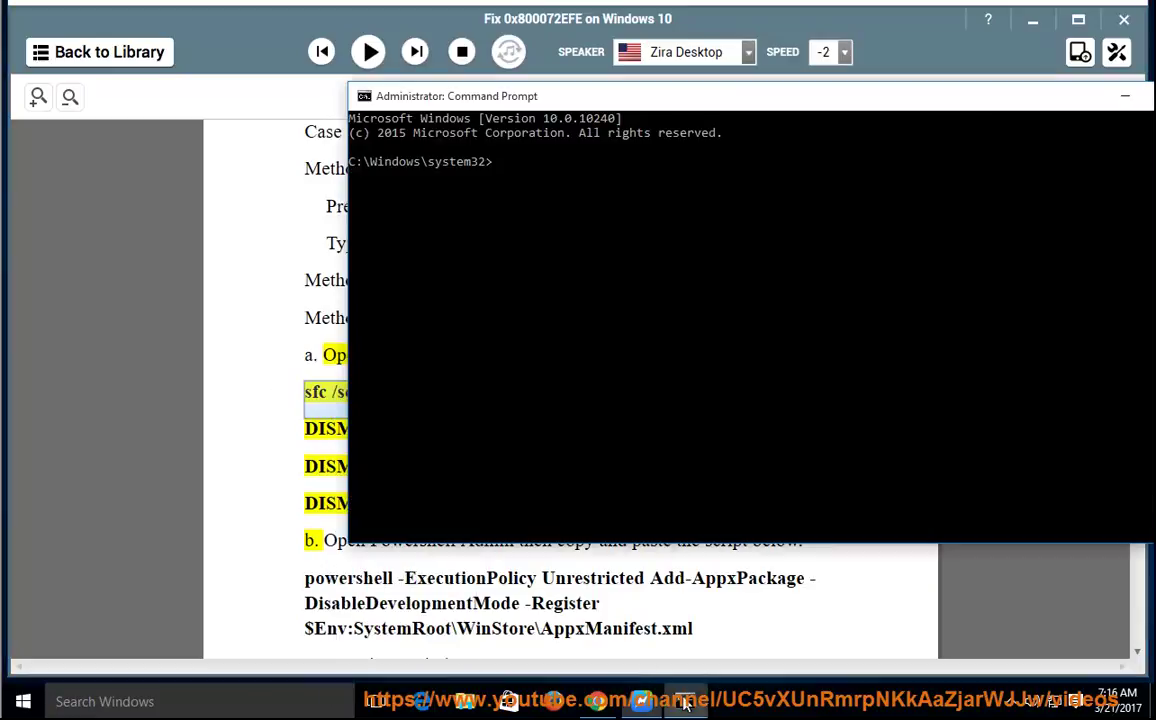
right_click(502, 175)
key(Return)
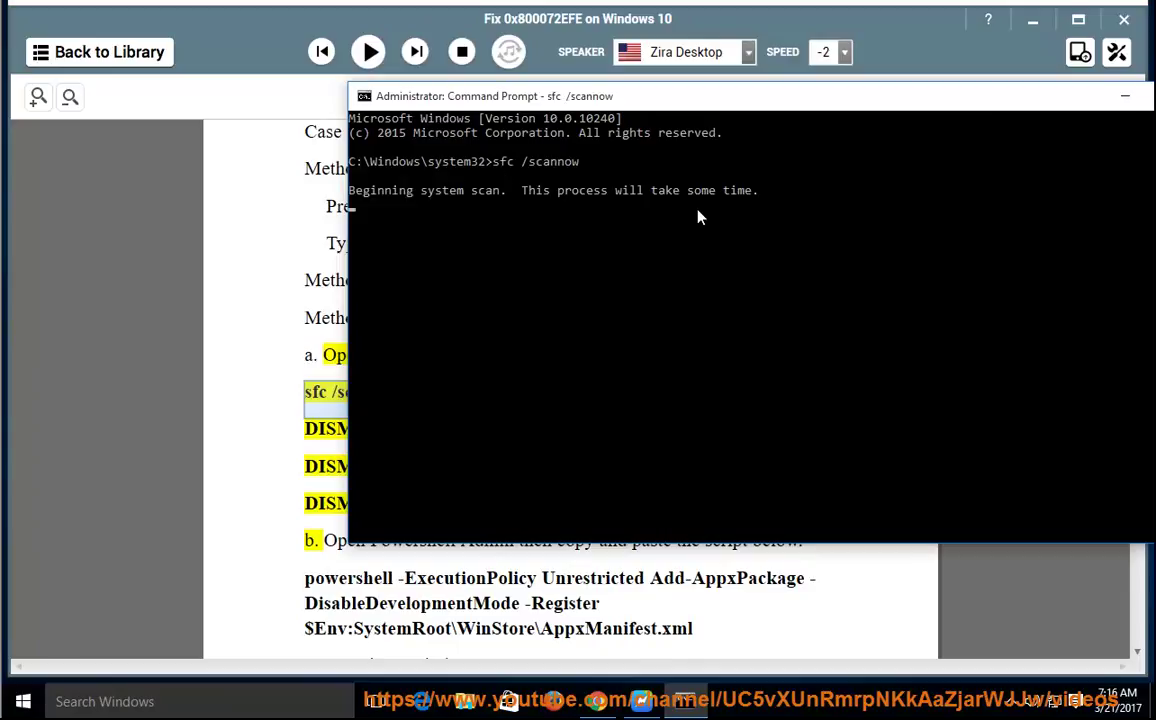
- Close Command Prompt and highlight the DISM Scanhealth, checkhealth and Restorehealth command lines
drag(945, 108, 848, 130)
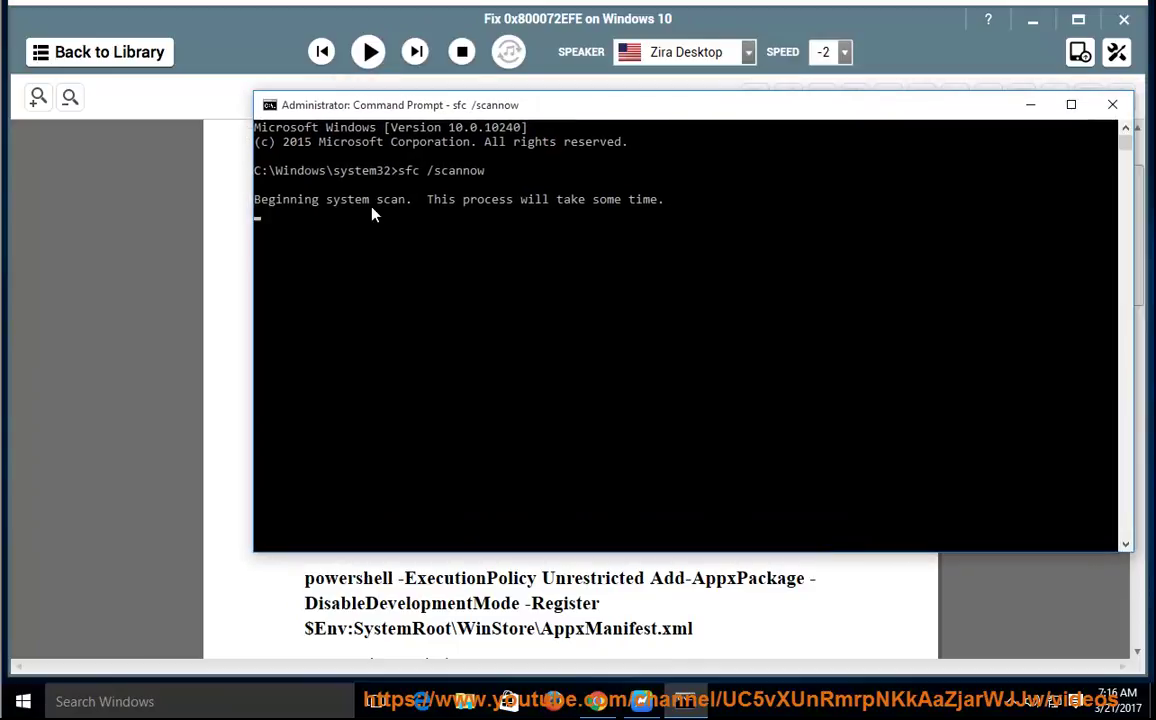
click(1112, 104)
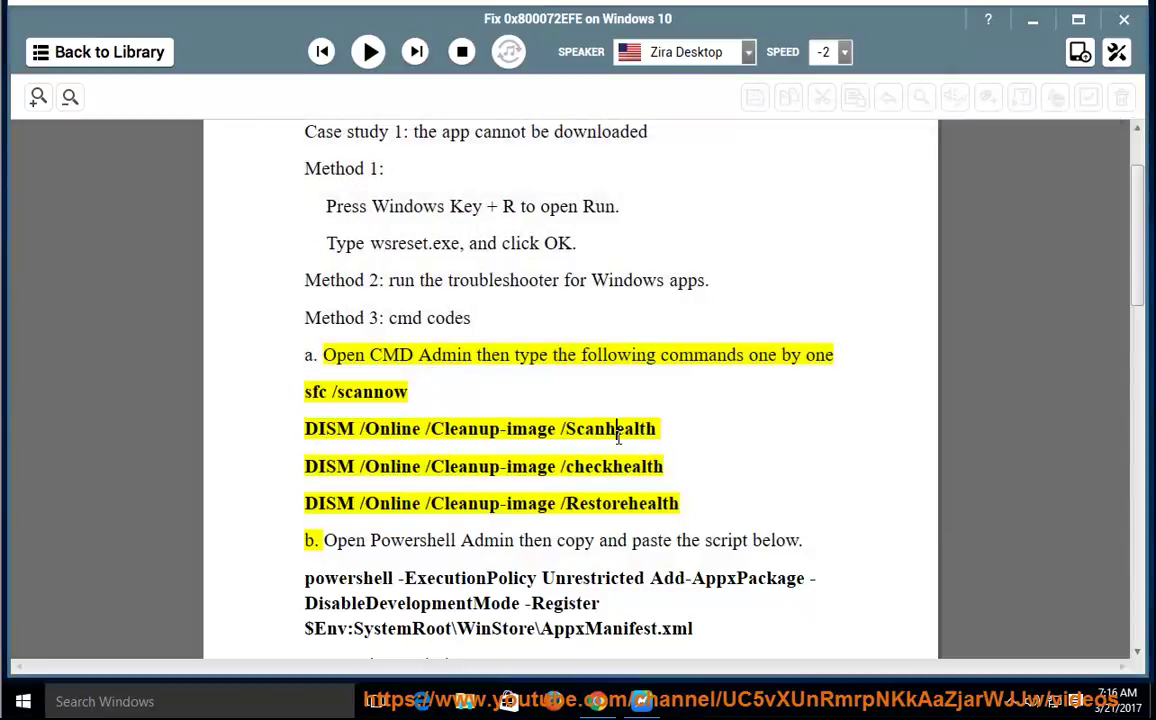
drag(665, 430, 258, 430)
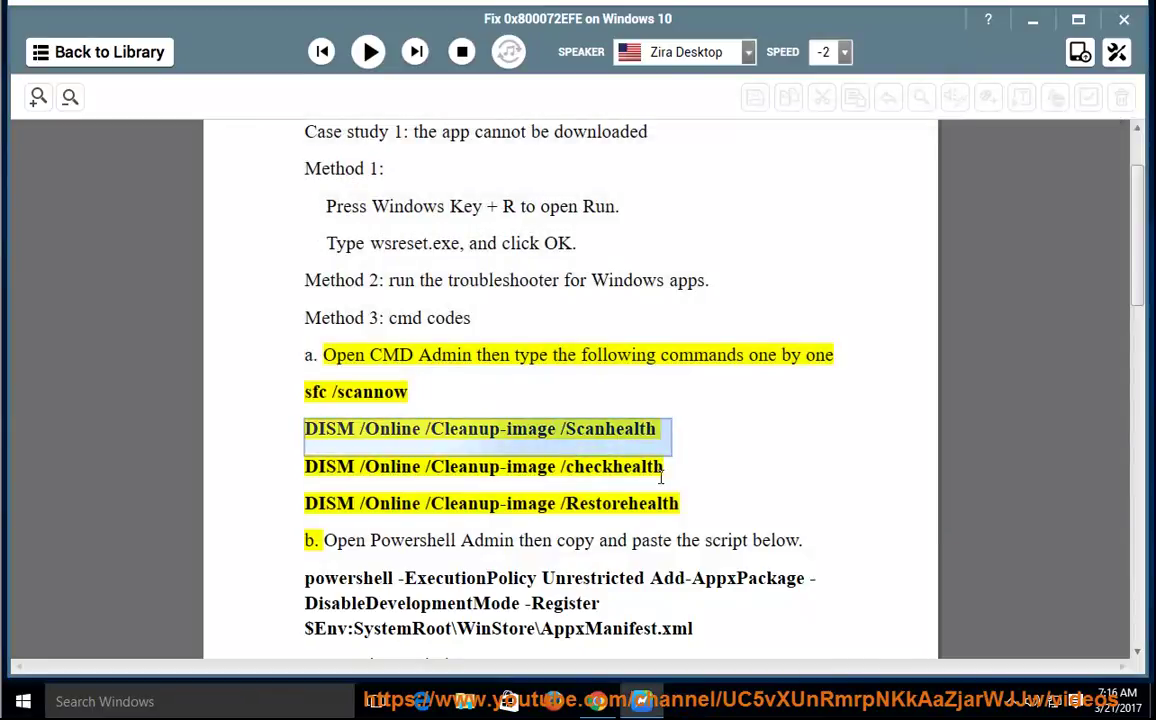
drag(662, 474, 235, 468)
drag(680, 503, 281, 509)
click(380, 503)
- Read up to step c, copy the three-line Get-AppXPackage command, and open Windows search
click(369, 52)
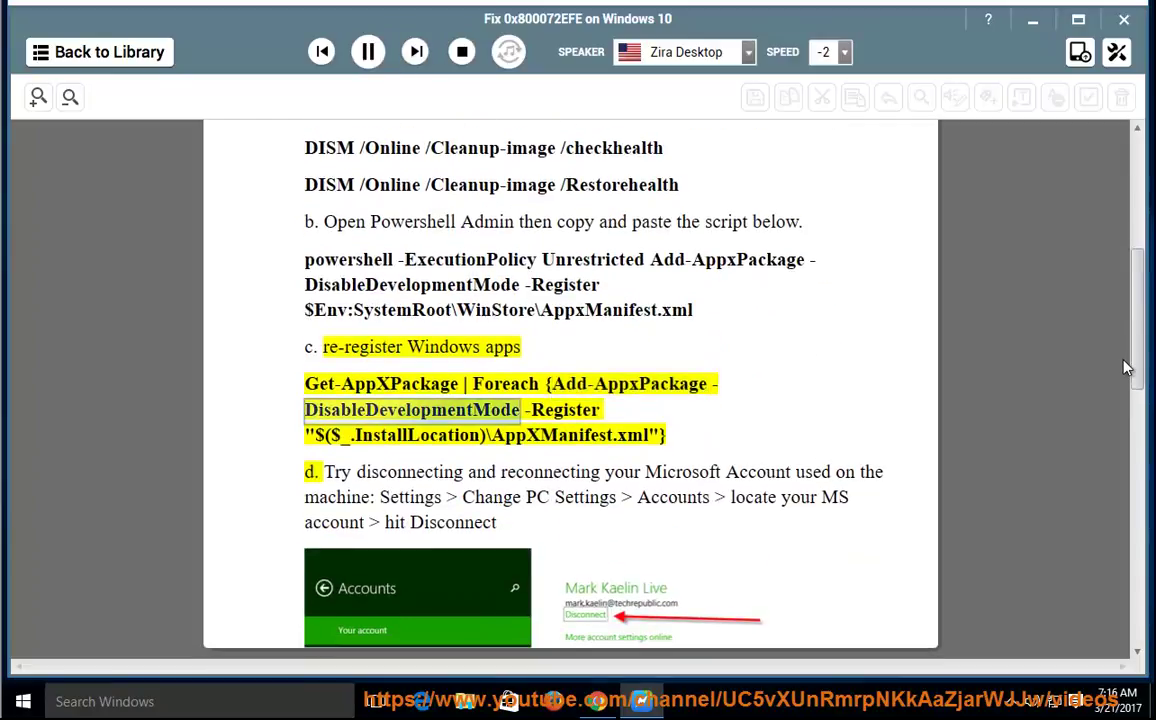
click(368, 52)
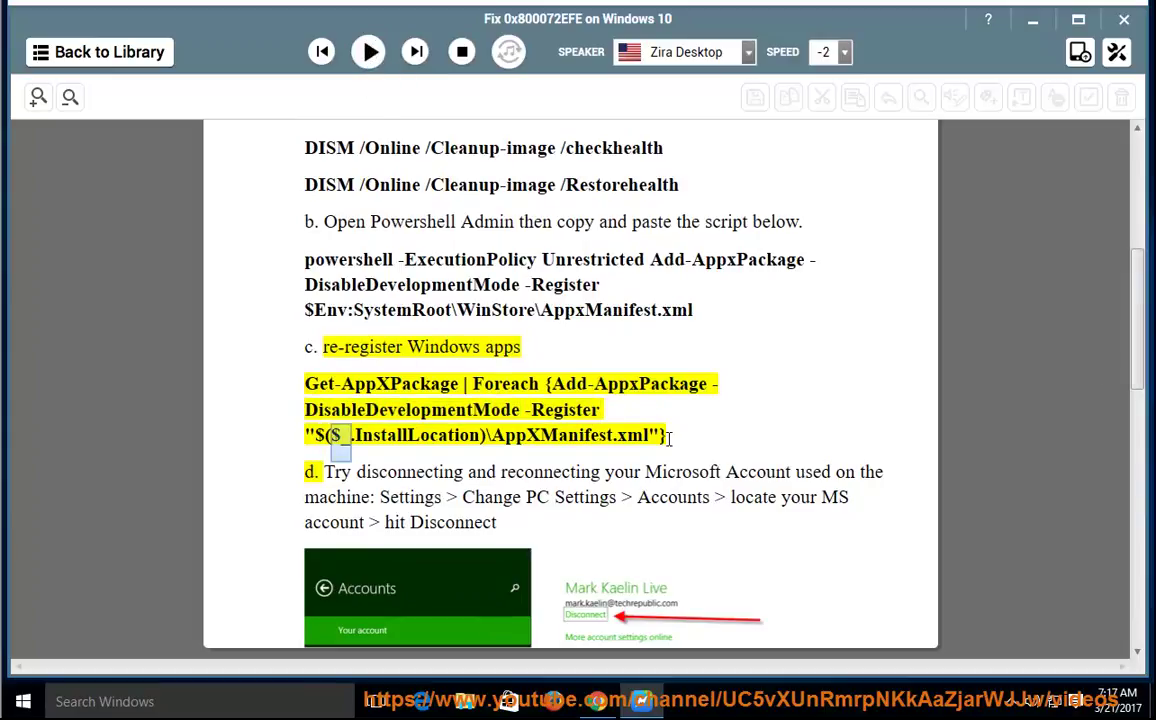
drag(670, 437, 267, 396)
right_click(370, 388)
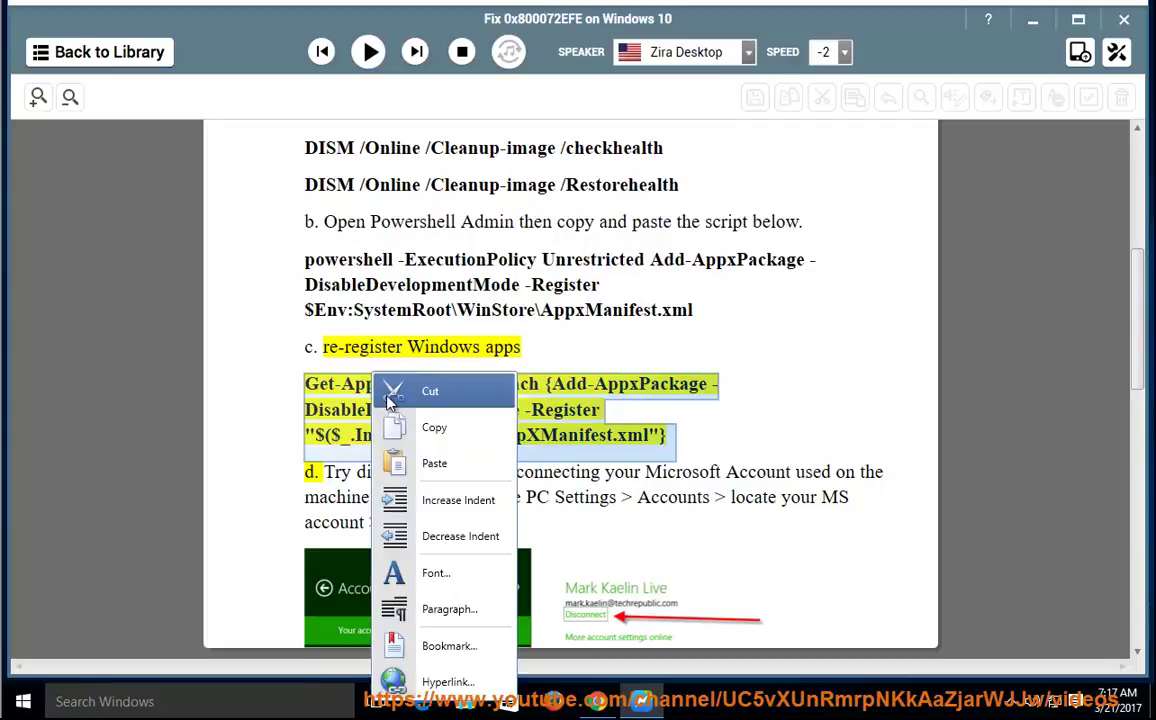
click(356, 390)
click(230, 706)
- Run the Get-AppXPackage command in an administrator Command Prompt, which fails as unrecognized, then close it
text(cmd)
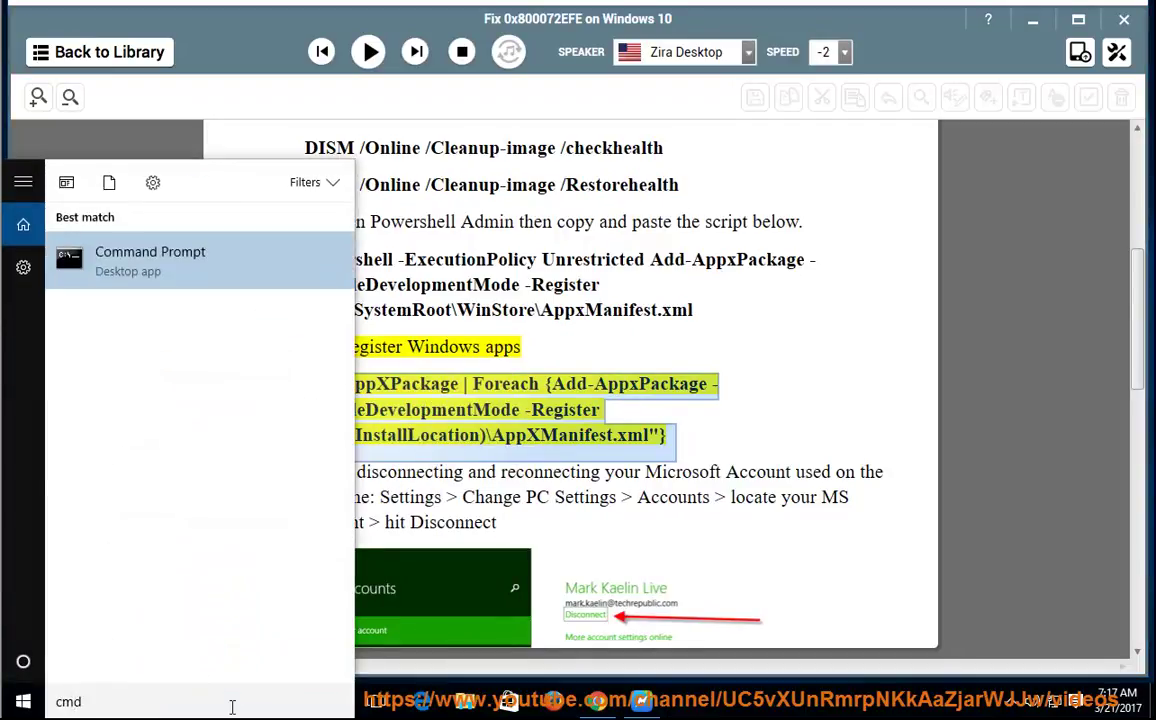
right_click(203, 265)
click(222, 306)
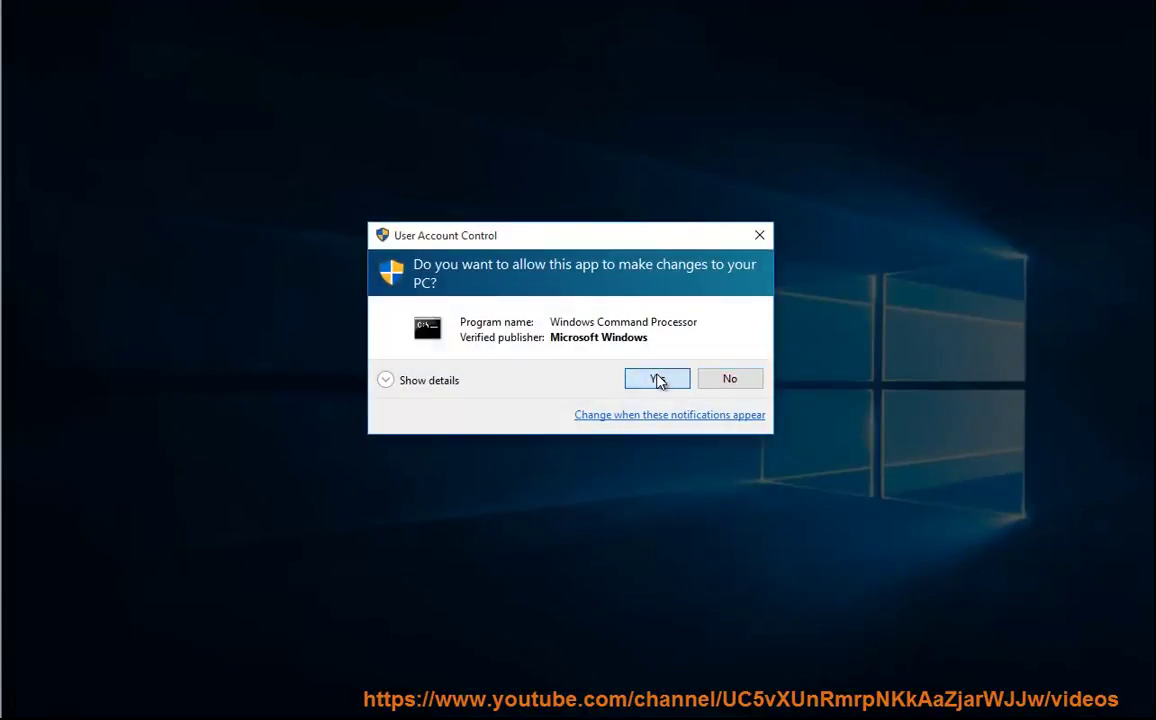
click(657, 378)
right_click(261, 181)
key(Return)
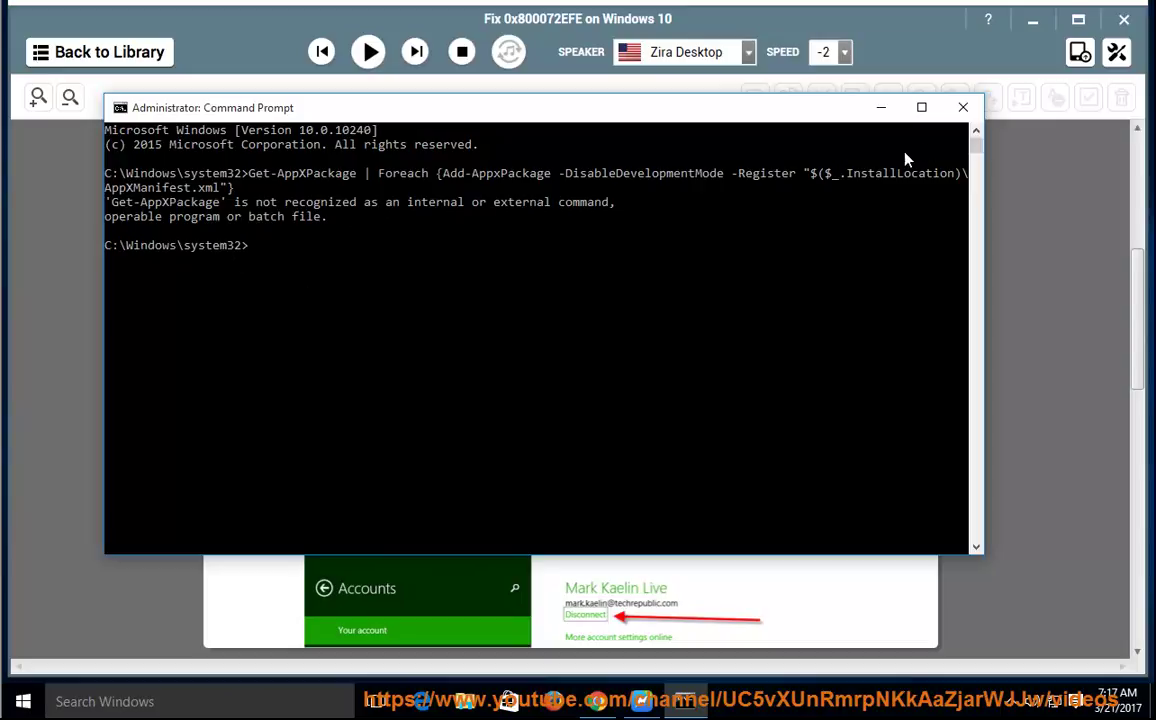
click(975, 117)
- Read step d on disconnecting the Microsoft Account aloud, pausing early in Case study 2
click(366, 52)
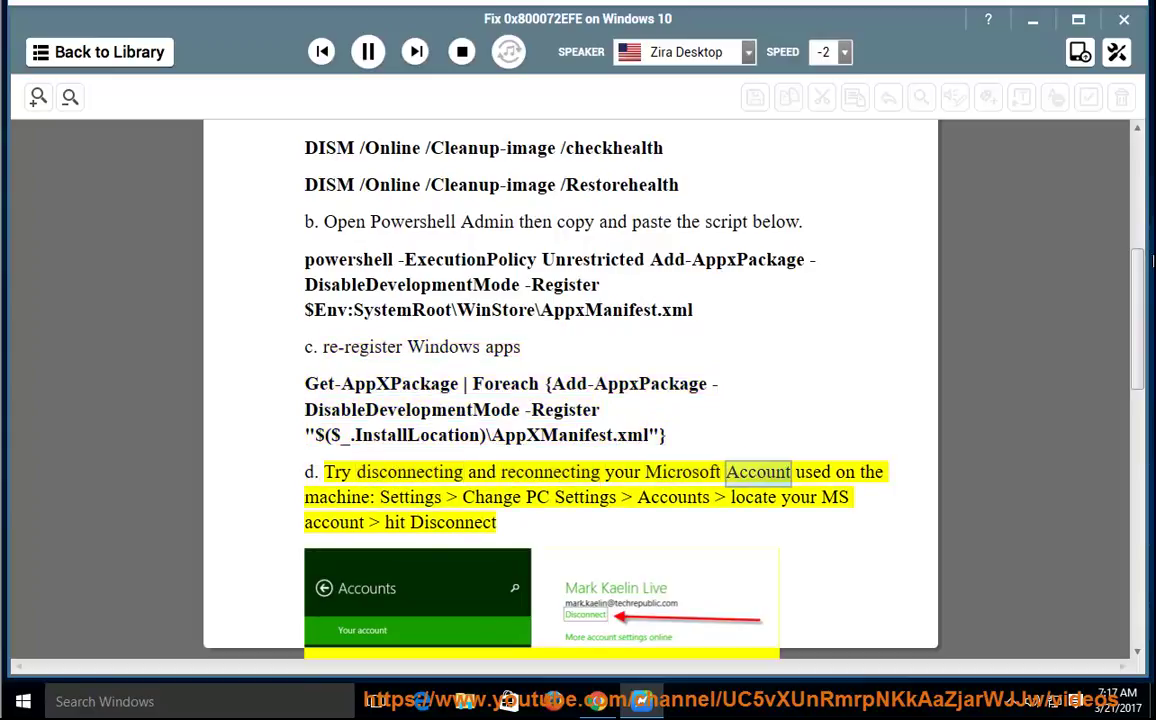
scroll(1040, 300, down, 3)
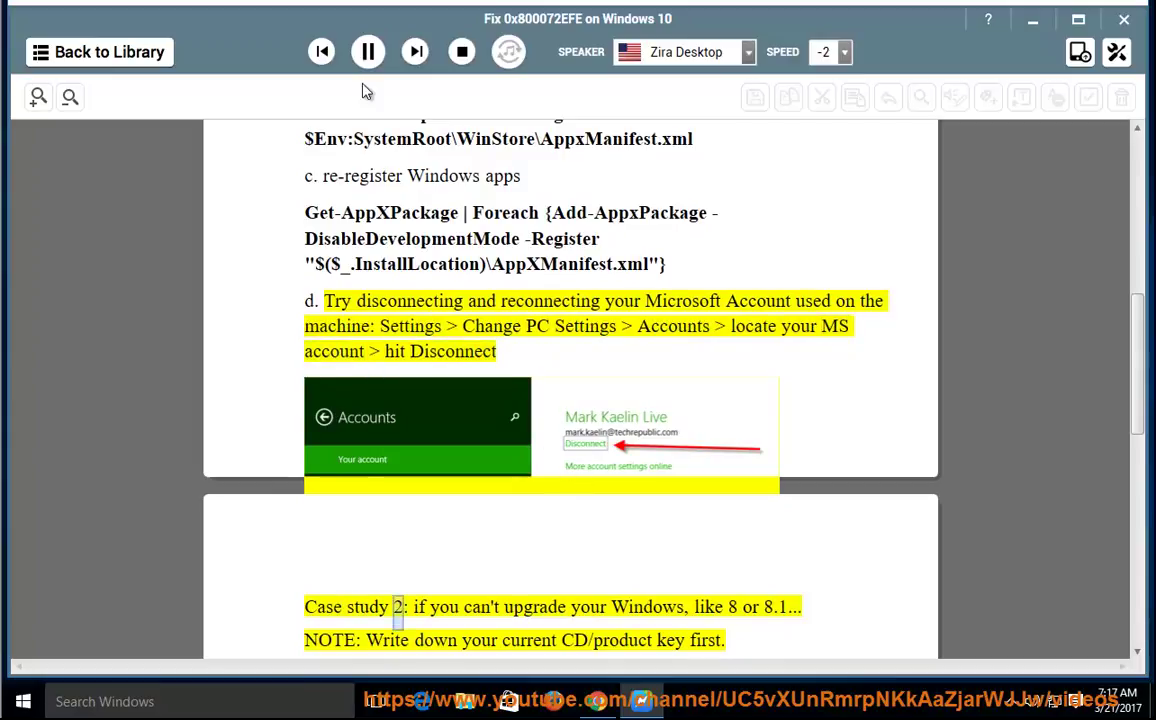
click(368, 52)
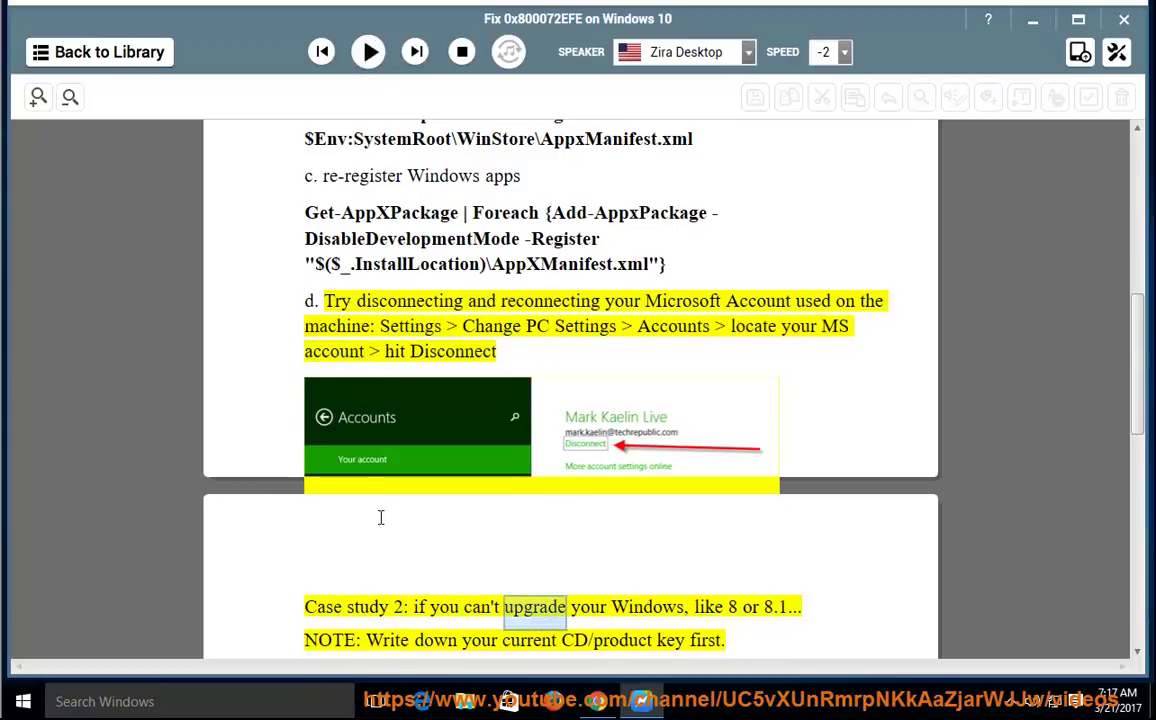
- Open the Accounts page in Windows Settings showing the Local Account Administrator
click(23, 701)
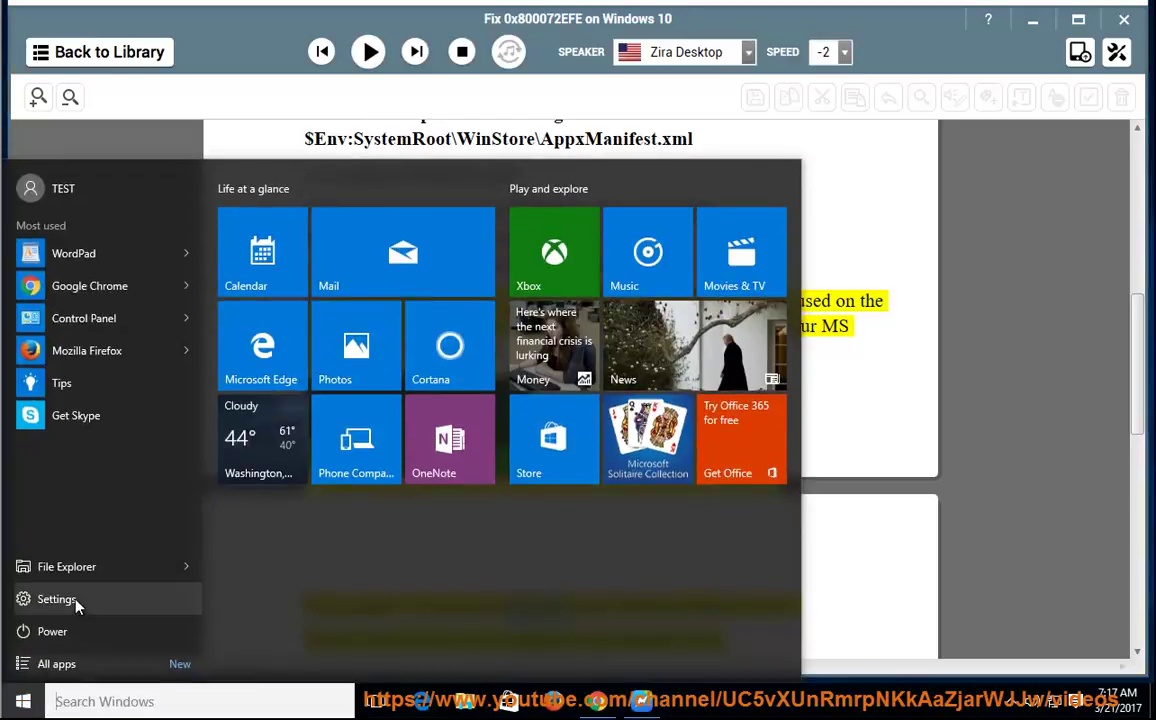
click(78, 612)
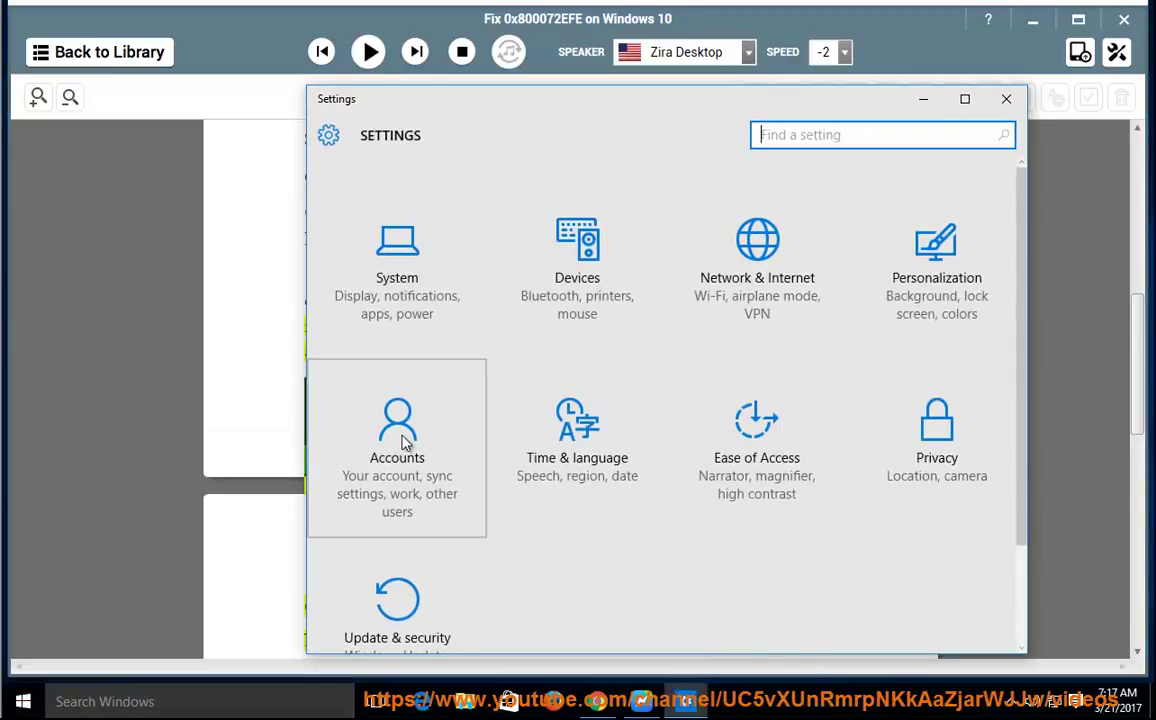
click(398, 450)
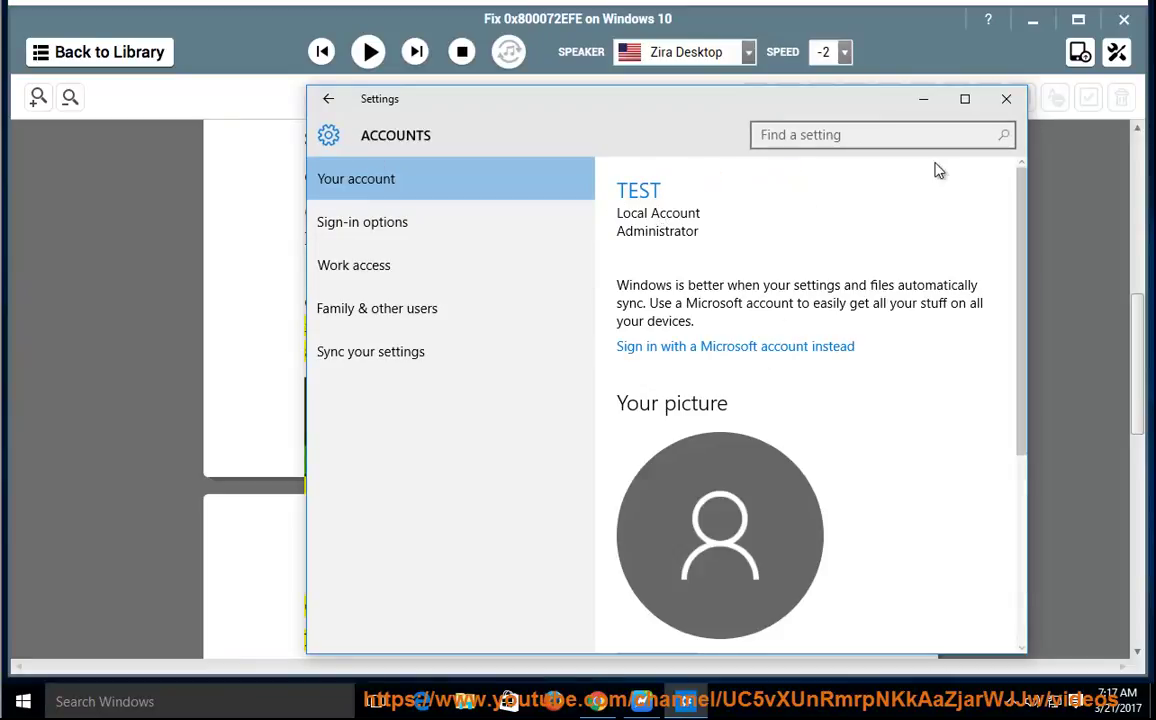
- Close Settings, read Case study 2's clean-install advice aloud, and scroll back to the title
click(1003, 103)
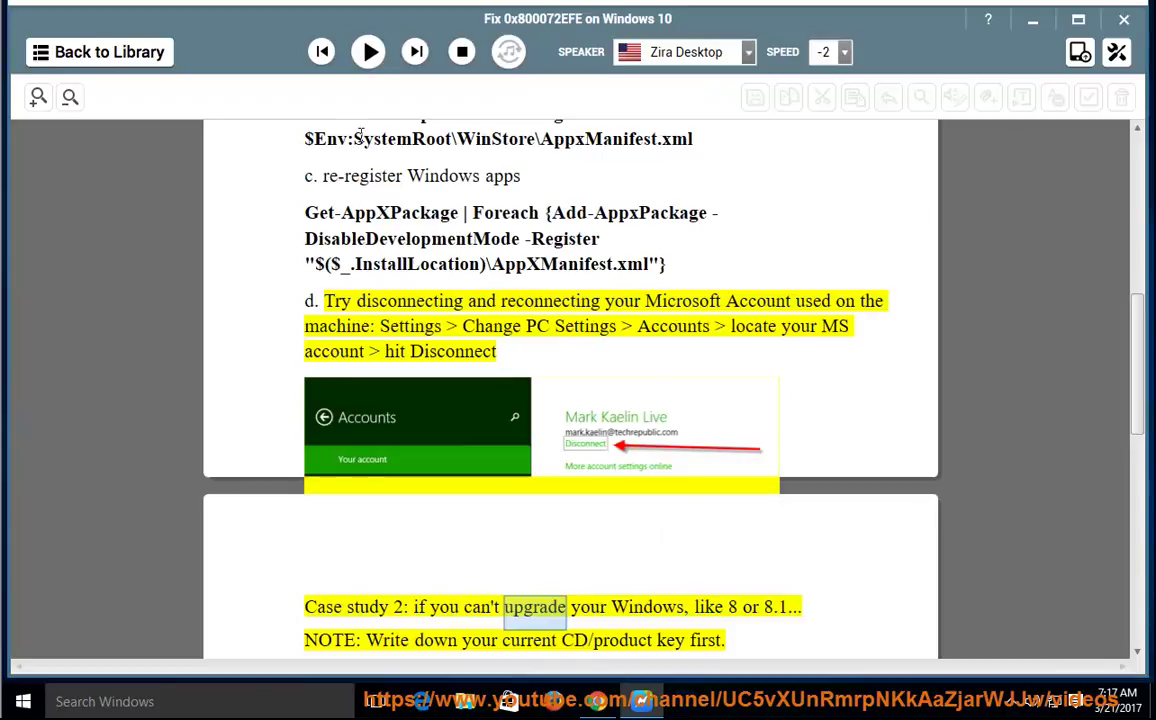
click(368, 52)
scroll(1138, 378, down, 3)
scroll(1138, 378, down, 2)
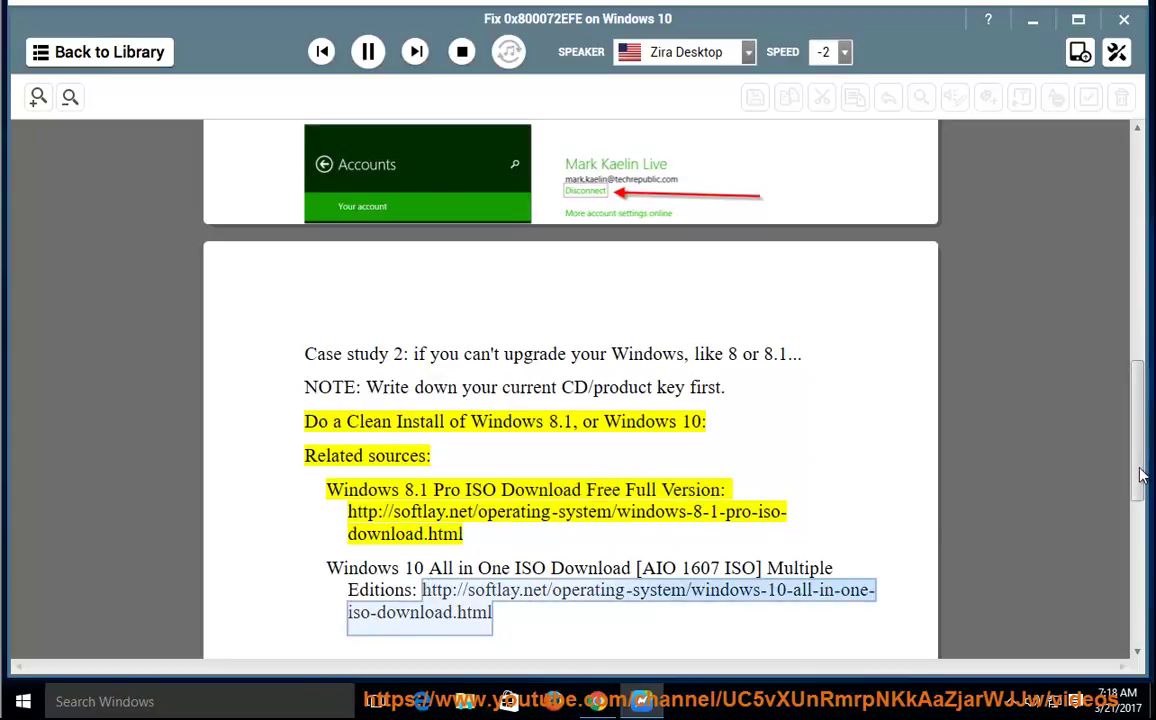
scroll(1141, 475, up, 10)
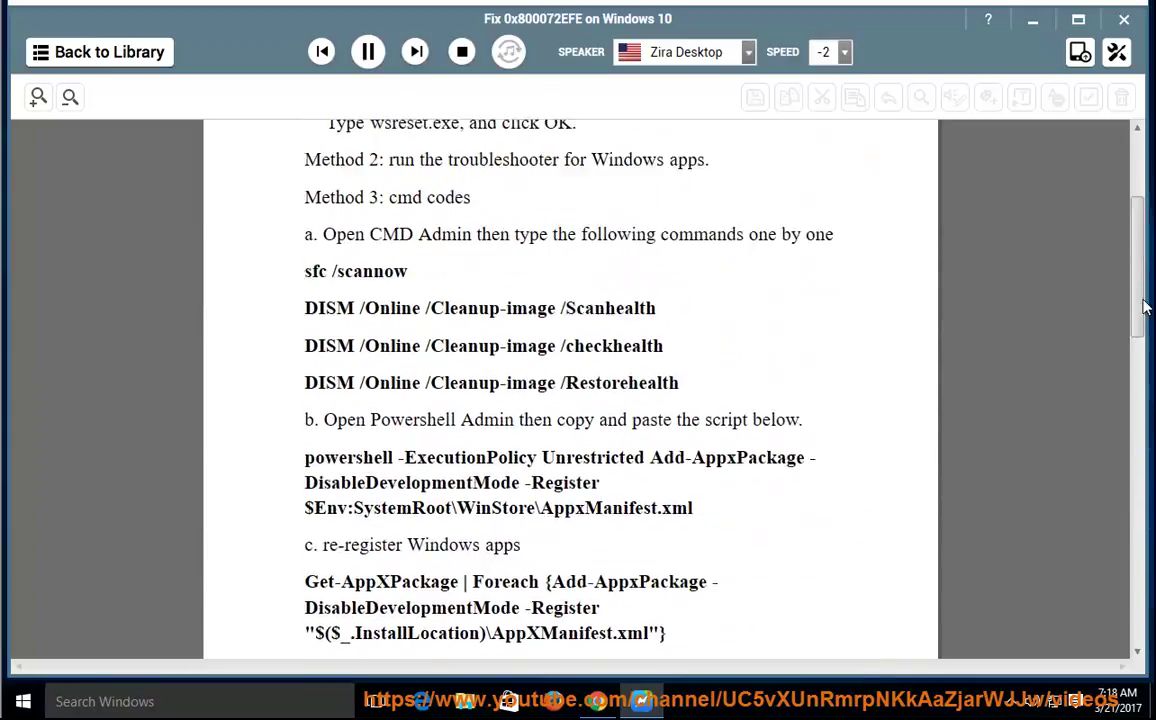